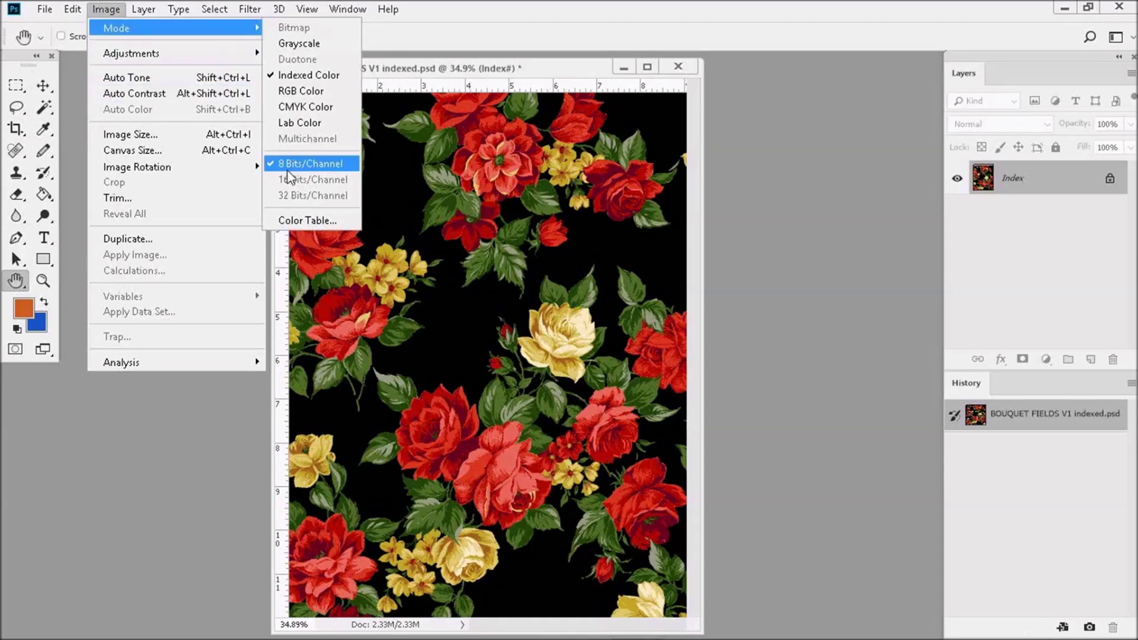
click(314, 220)
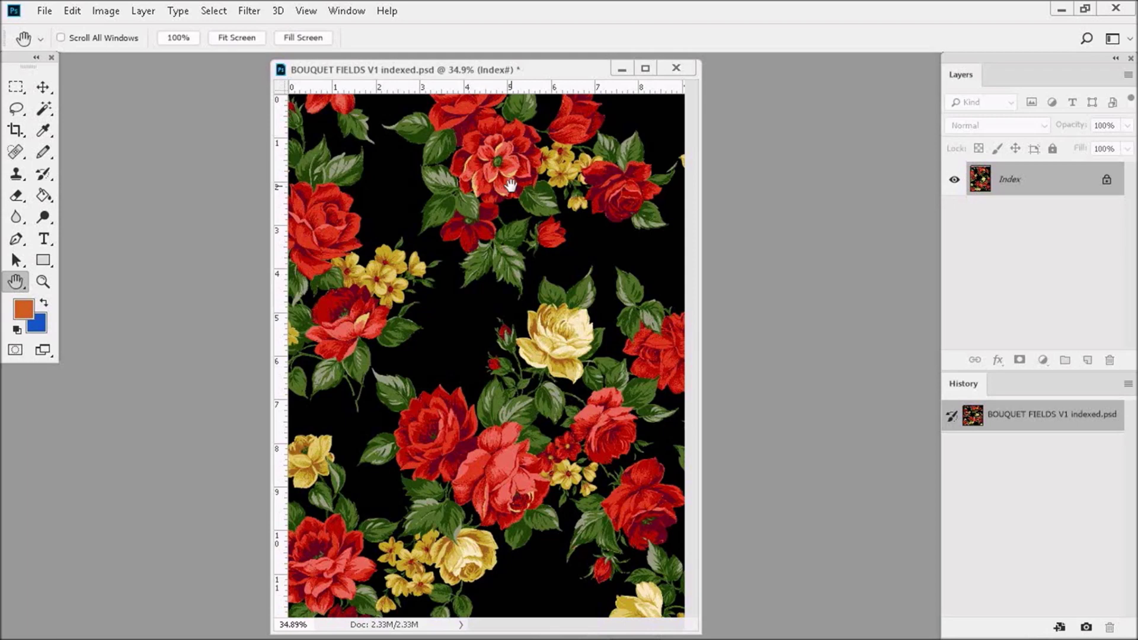
Open the Color Table dialog to show the print's 12-colour custom palette
click(107, 11)
mouse_move(122, 31)
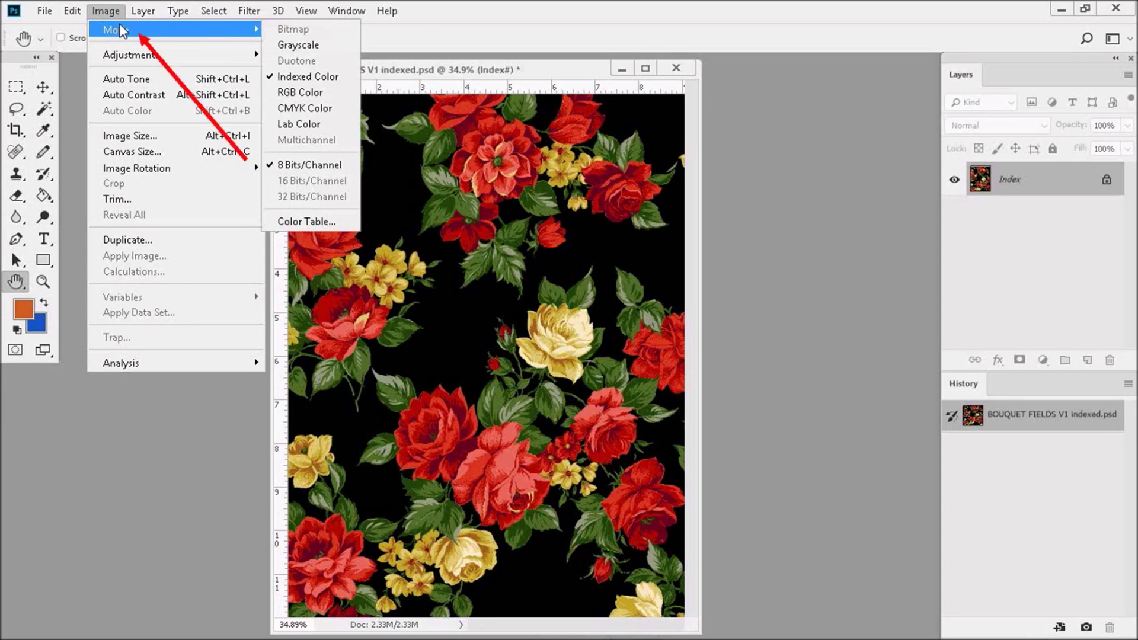
click(312, 218)
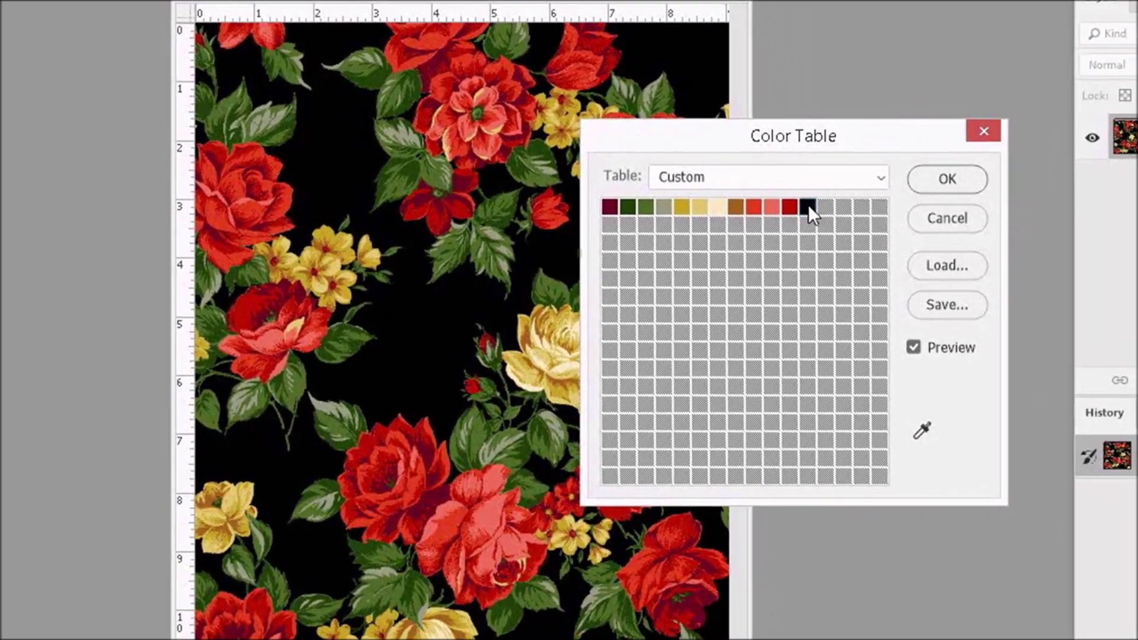
Recolour the black background swatch to cream with H 50, S 20, B 90
click(864, 219)
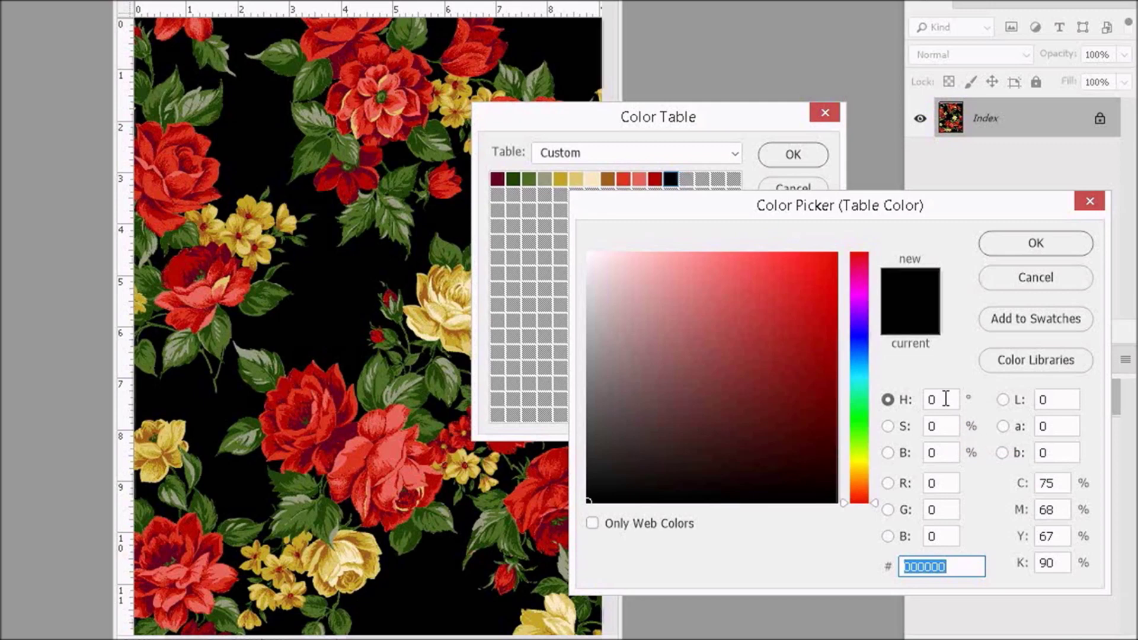
drag(946, 397, 922, 400)
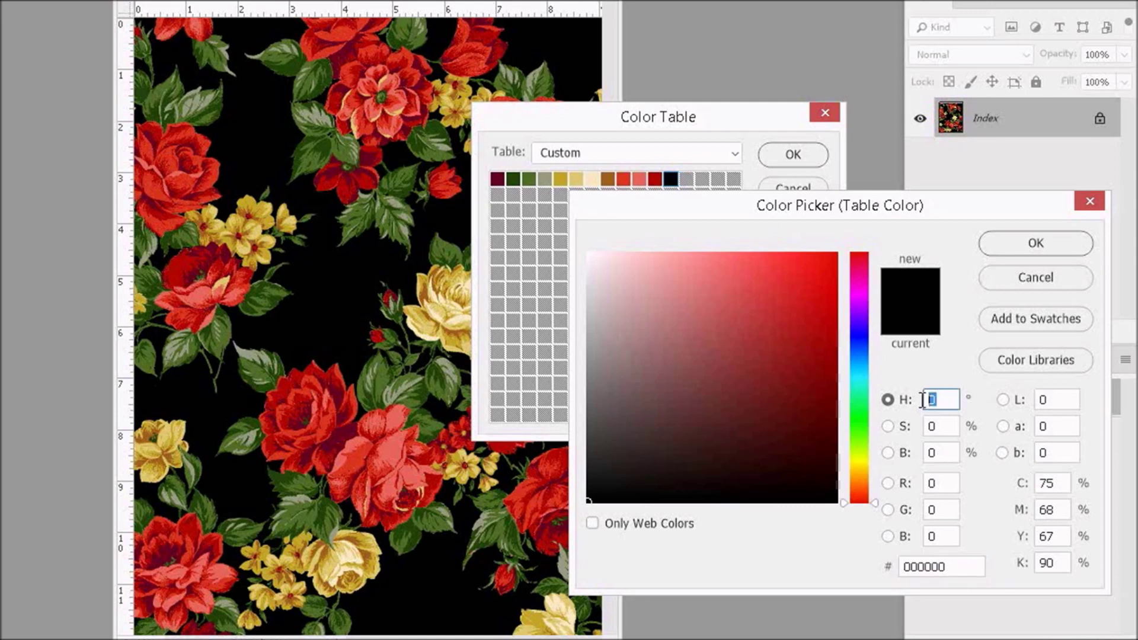
text(50)
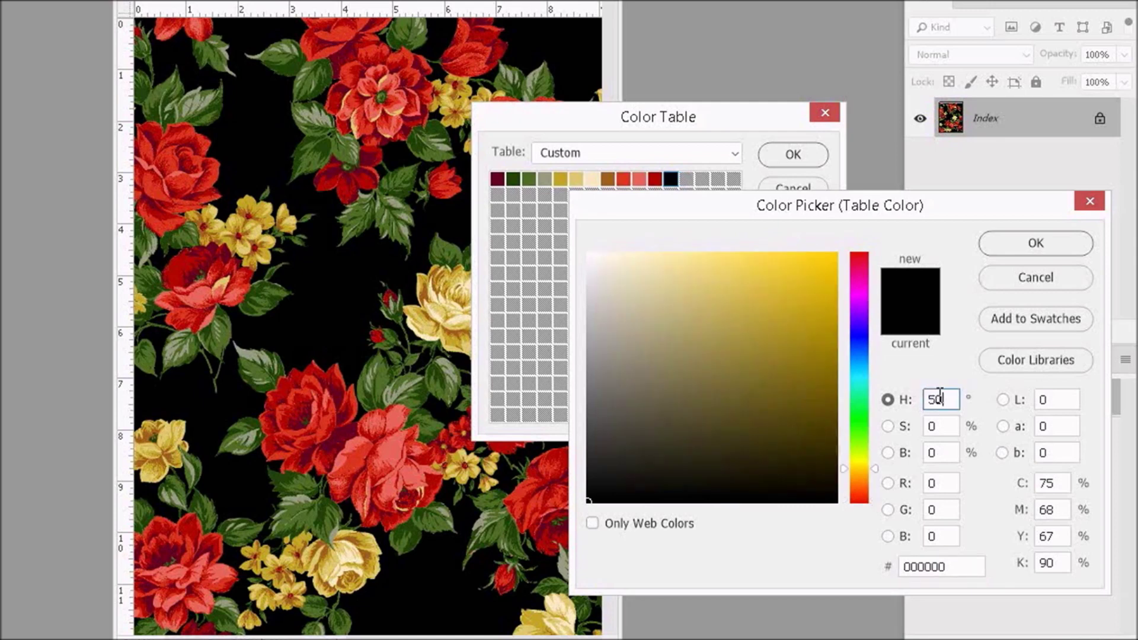
drag(943, 427, 899, 426)
text(20)
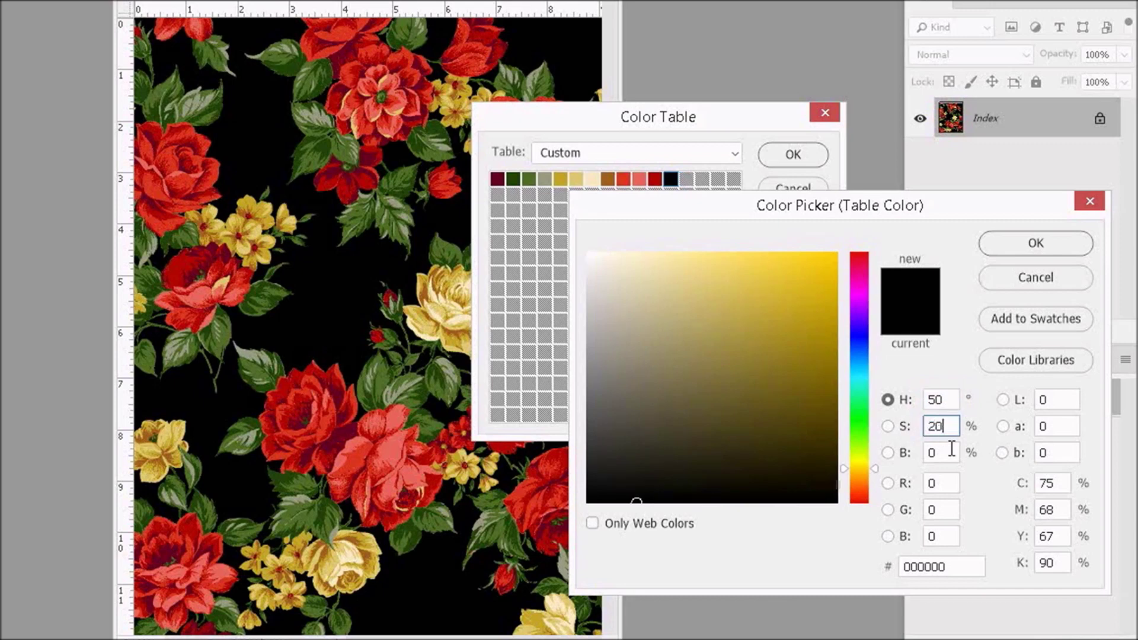
drag(950, 454, 913, 453)
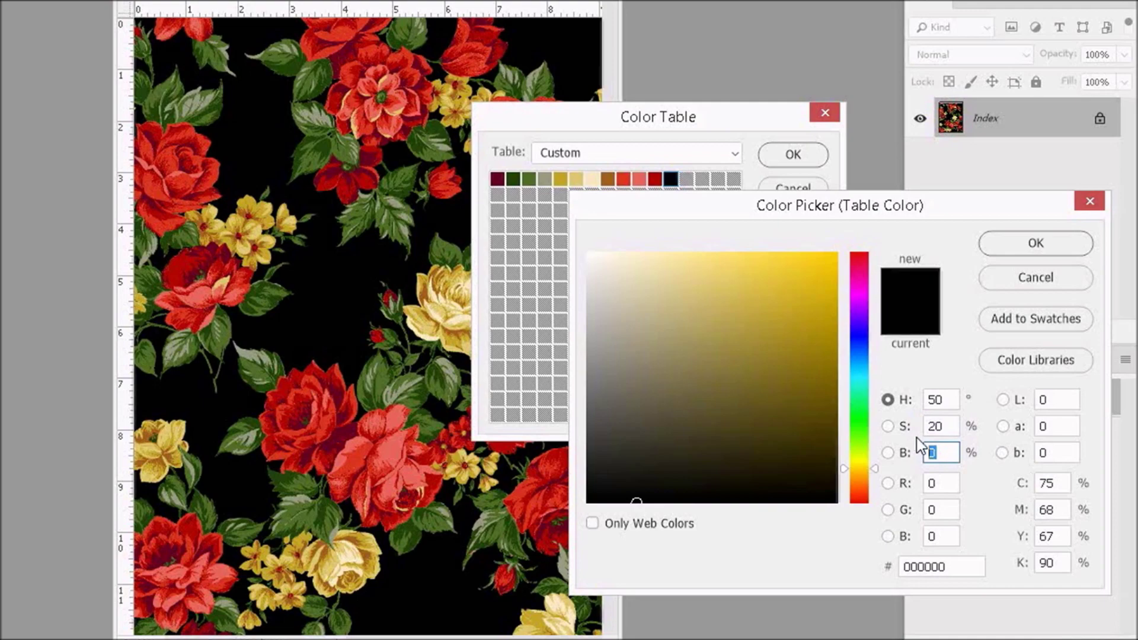
text(90)
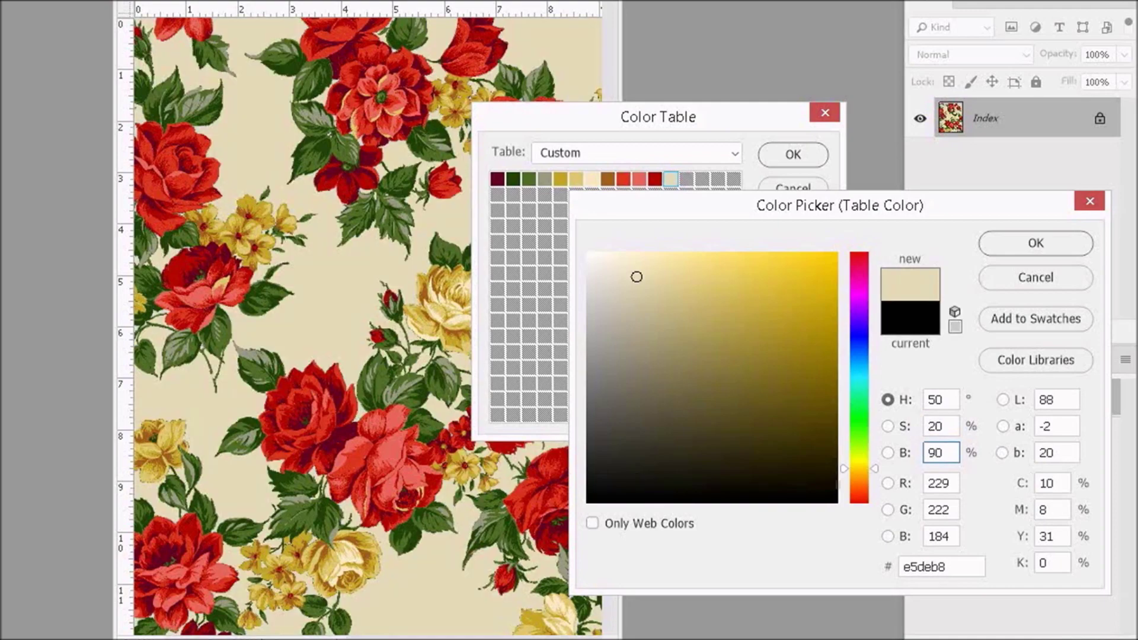
click(1015, 247)
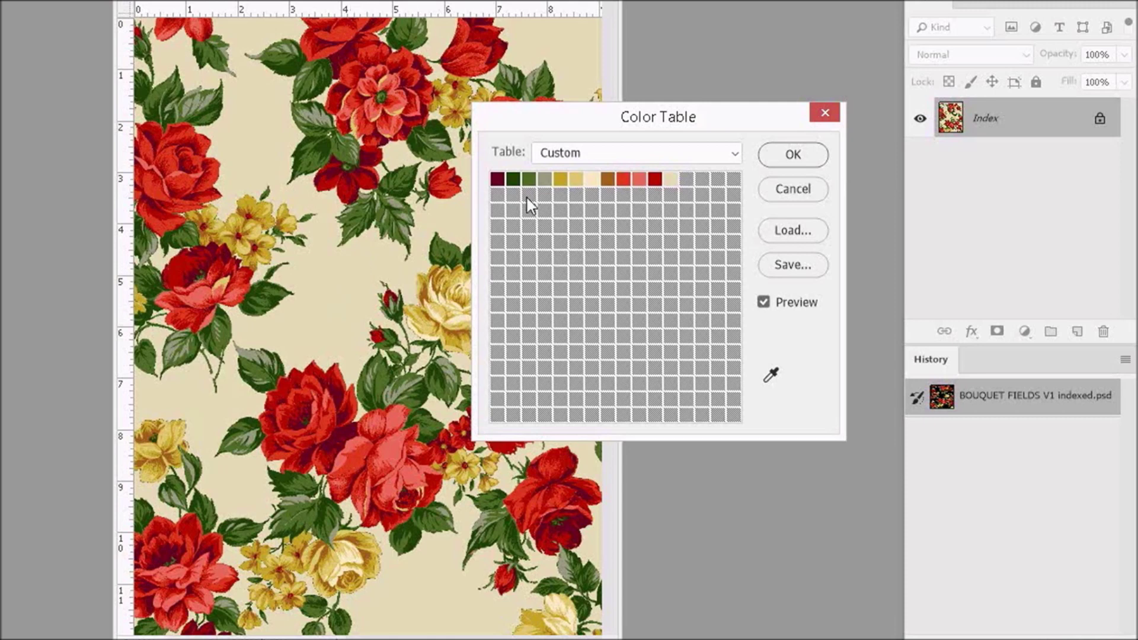
Turn the pink and red rose swatches orange by setting their hue to 30
click(639, 179)
double_click(941, 399)
text(30)
click(1010, 244)
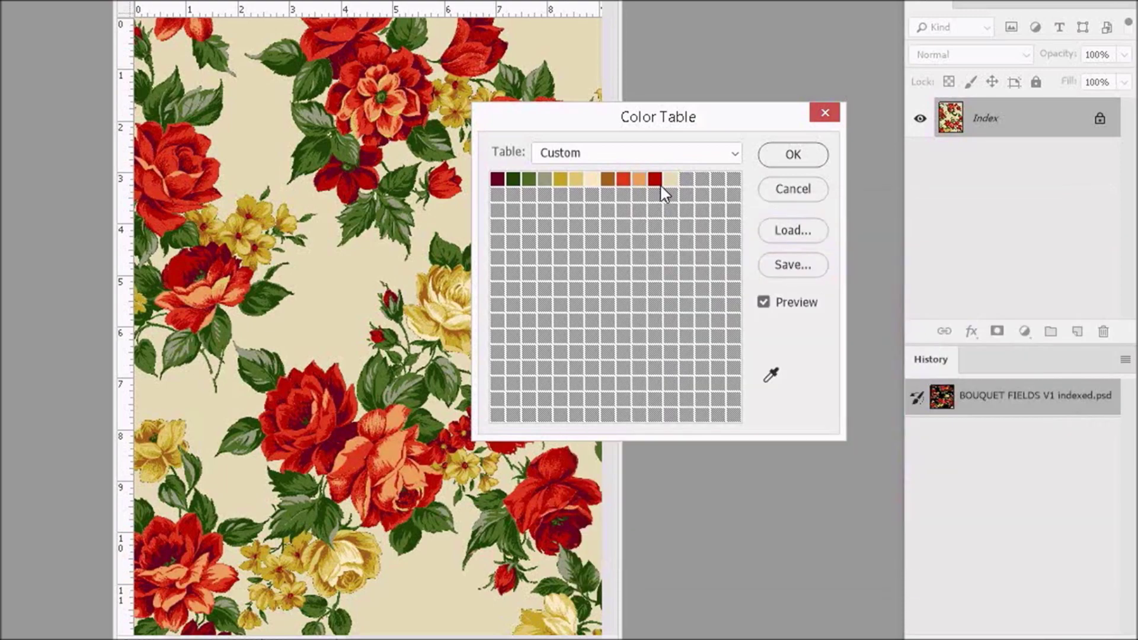
click(622, 179)
double_click(950, 399)
text(30)
click(1034, 244)
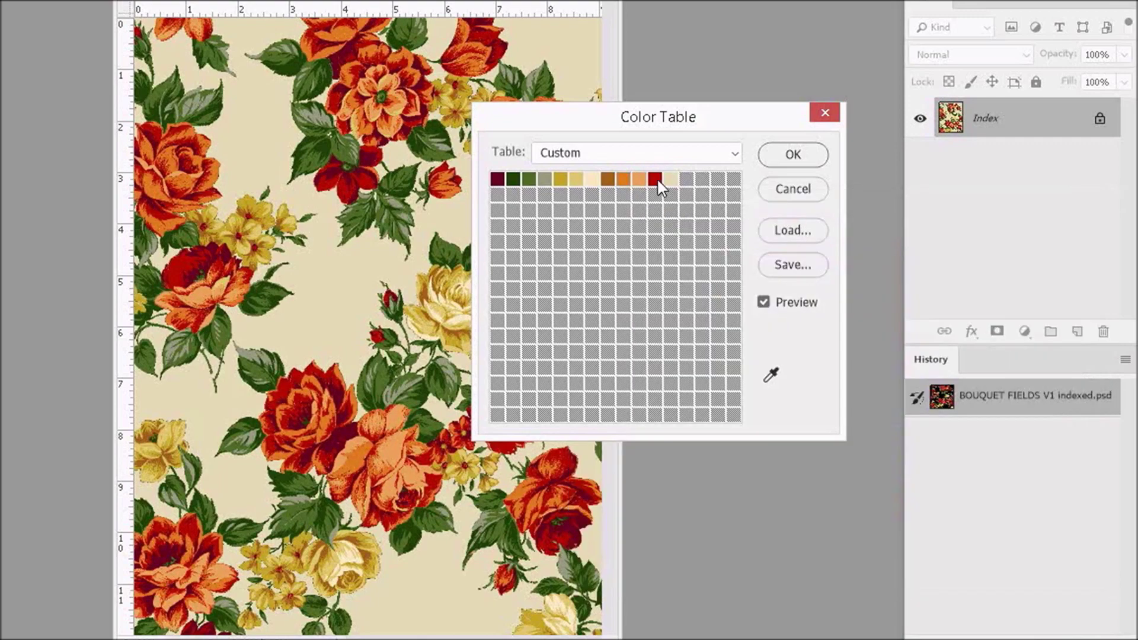
Set hue 30 on the dark red and deepest red swatches for orange and brown
click(655, 179)
click(906, 399)
text(30)
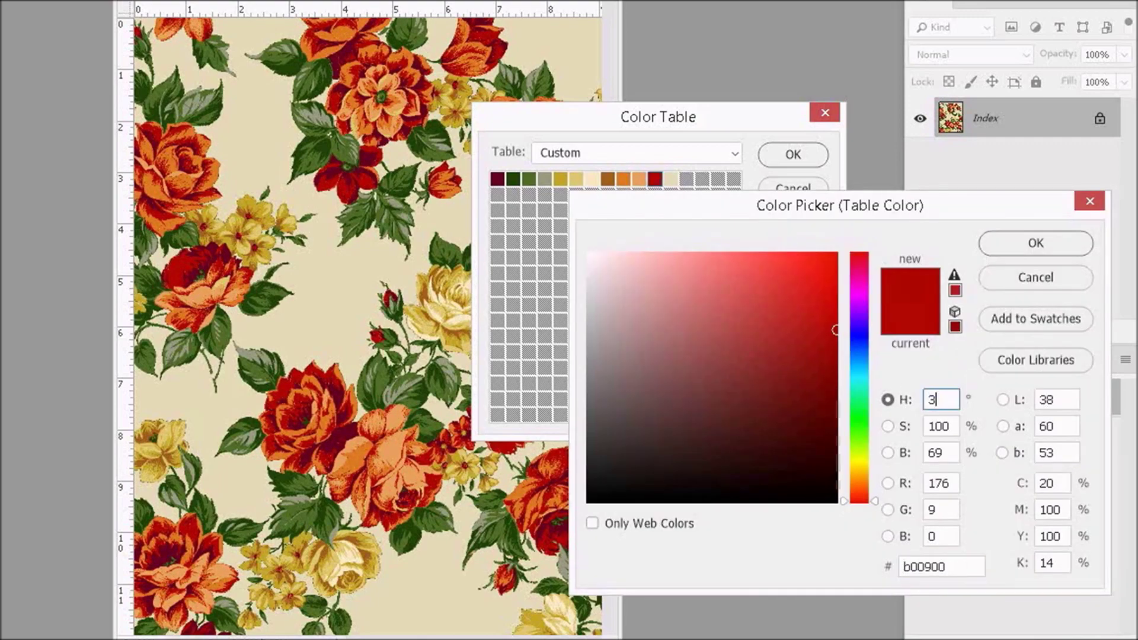
click(1035, 243)
click(498, 186)
click(901, 399)
text(30)
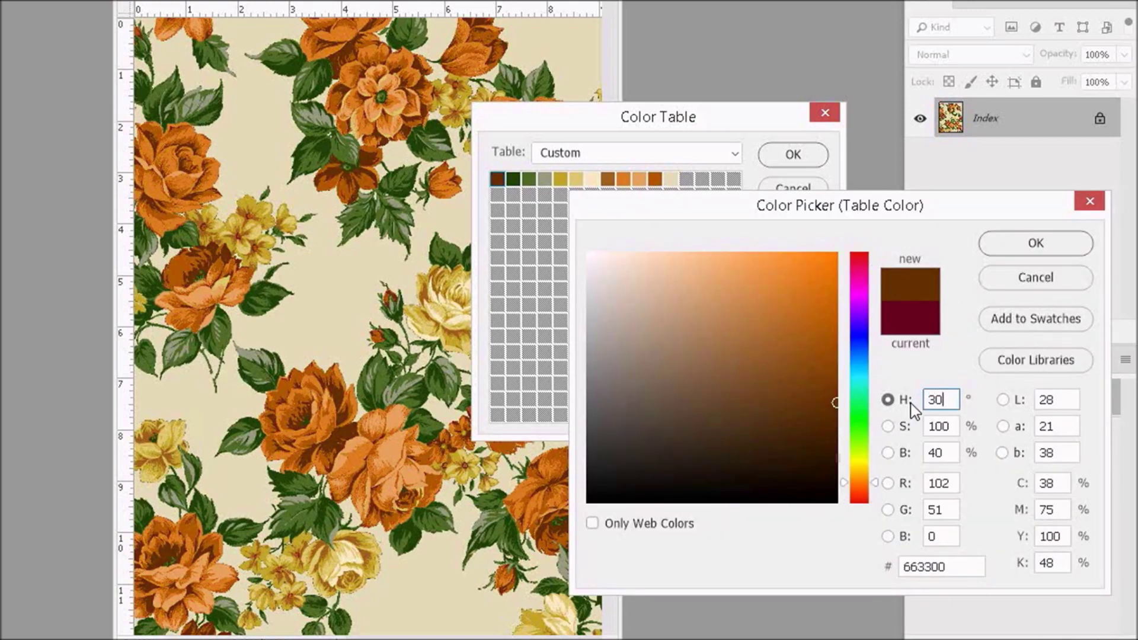
click(1031, 244)
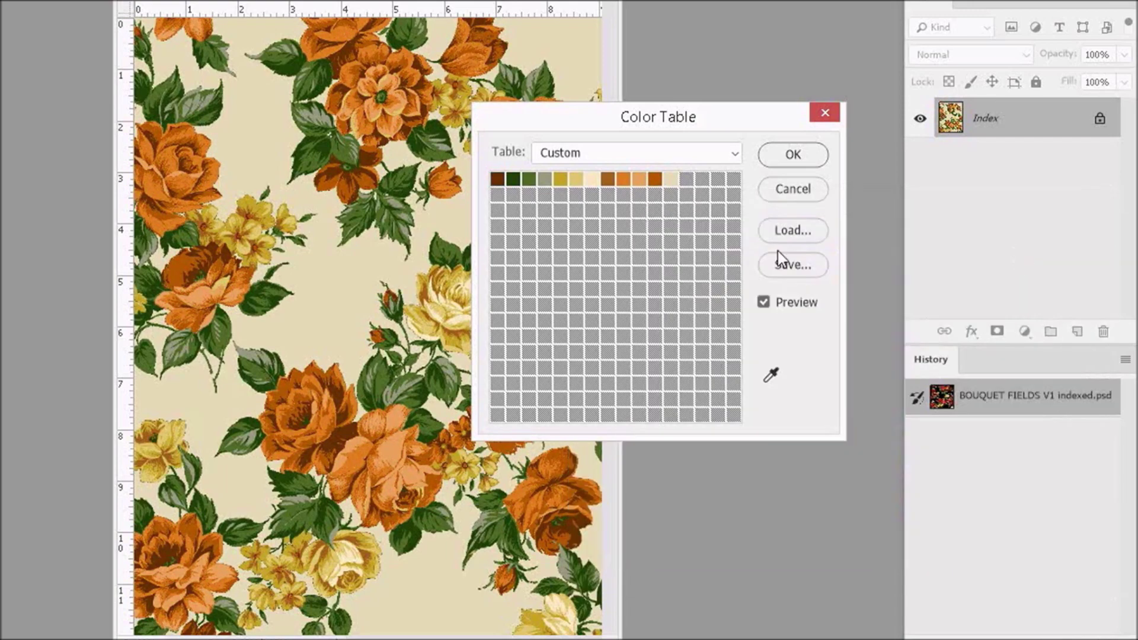
Mute the lighter leaf green to saturation 35 and set the dark green to H 35, S 70
click(529, 179)
click(901, 426)
text(35)
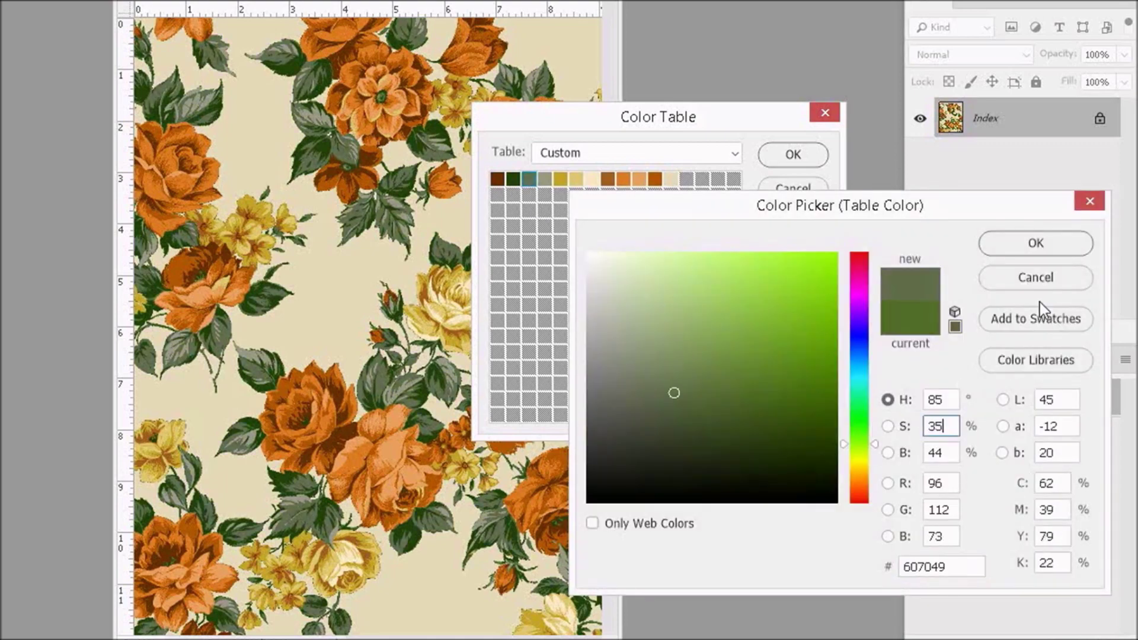
click(1035, 243)
click(513, 179)
click(909, 399)
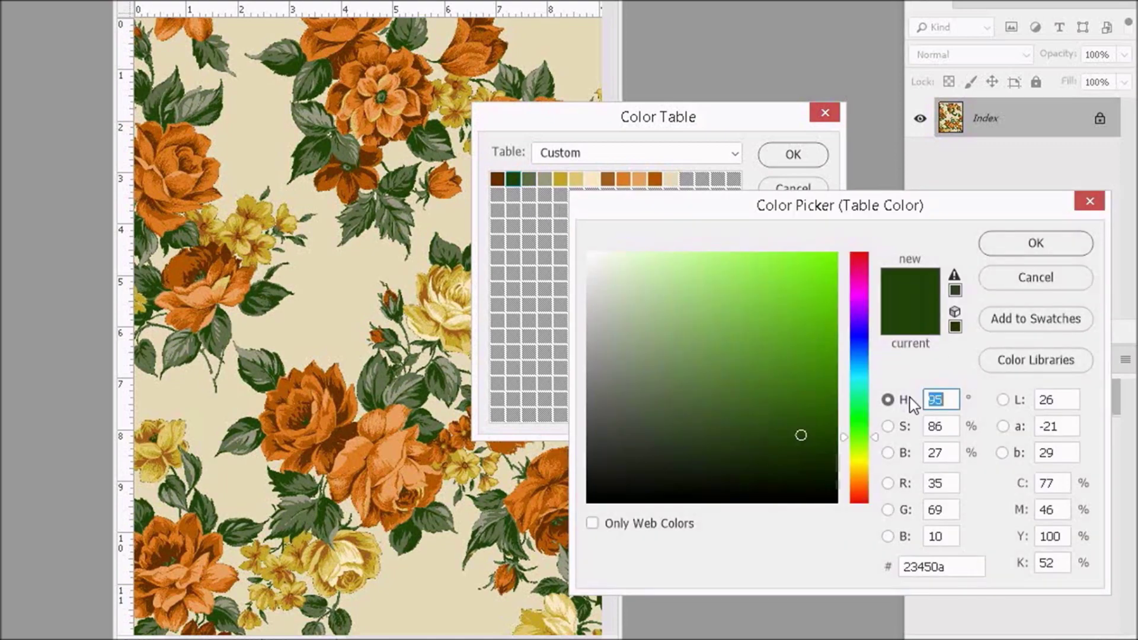
text(35)
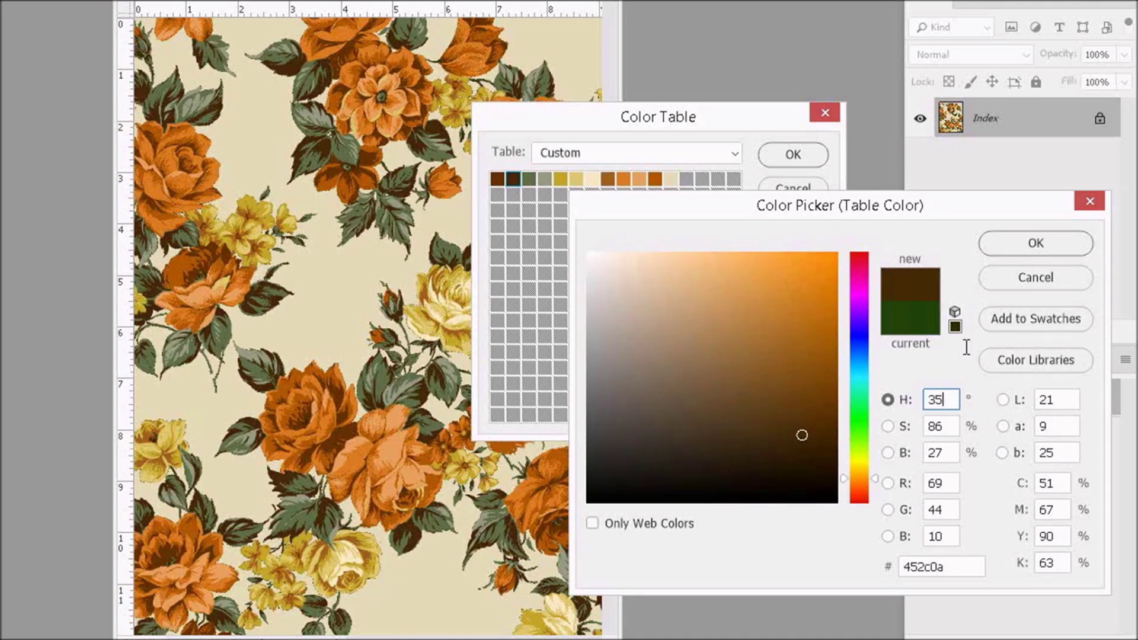
click(948, 427)
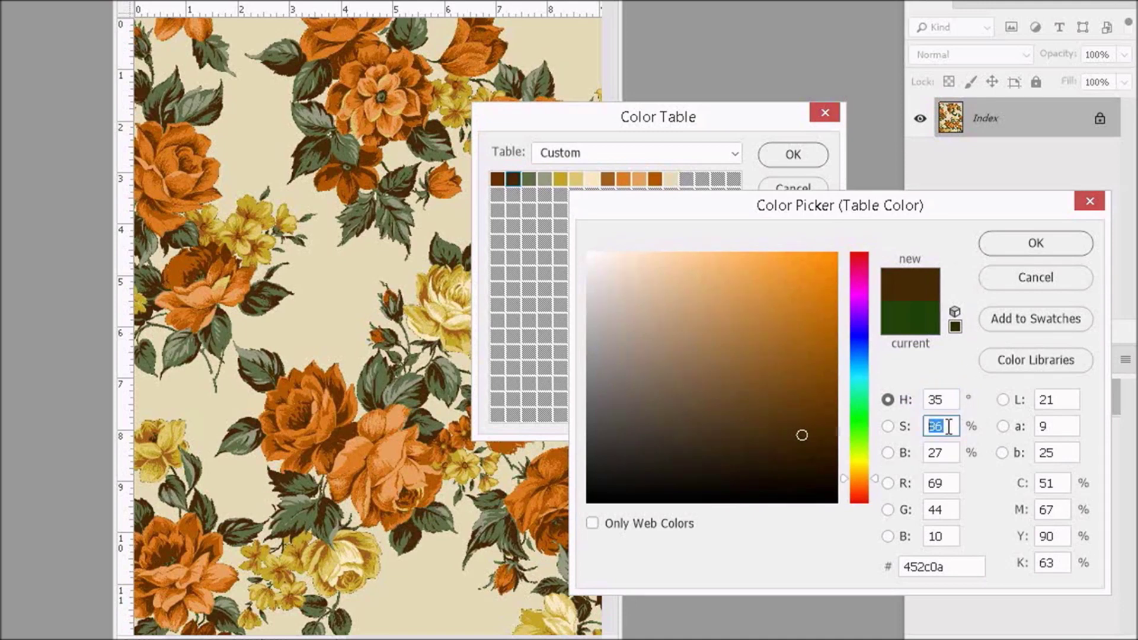
text(70)
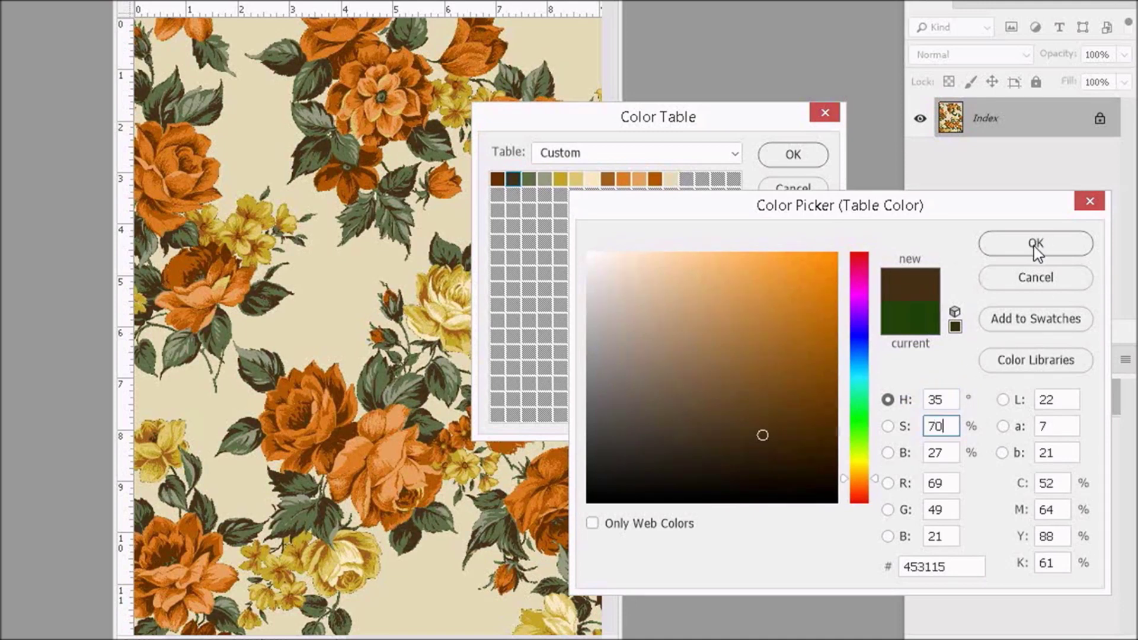
click(1035, 249)
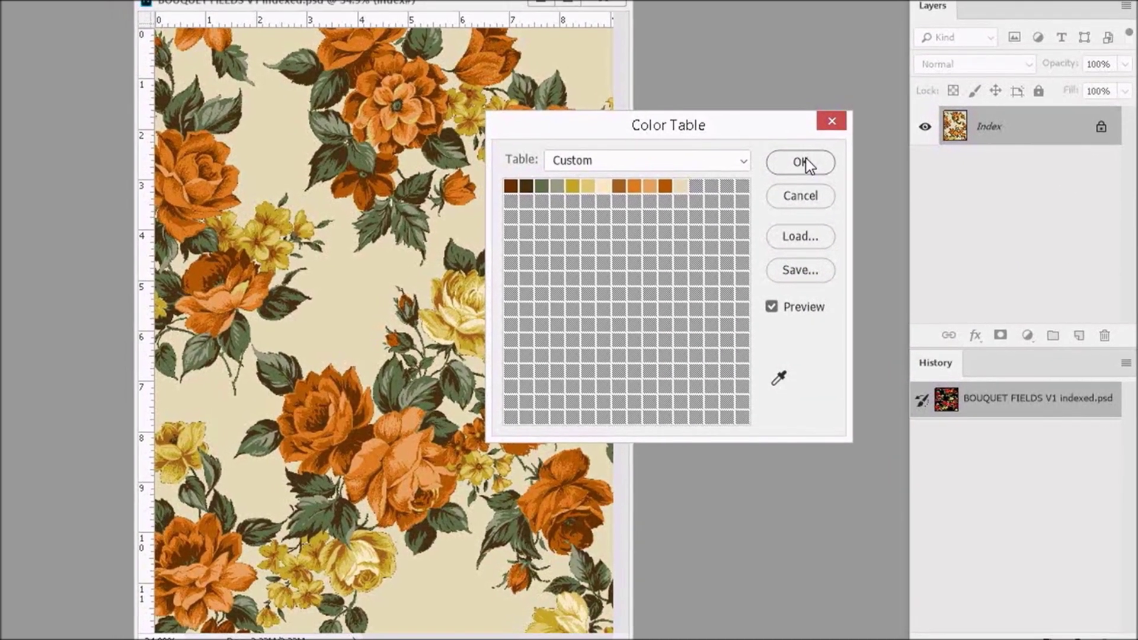
Commit the edited colour table so the print shows orange roses on cream
click(806, 158)
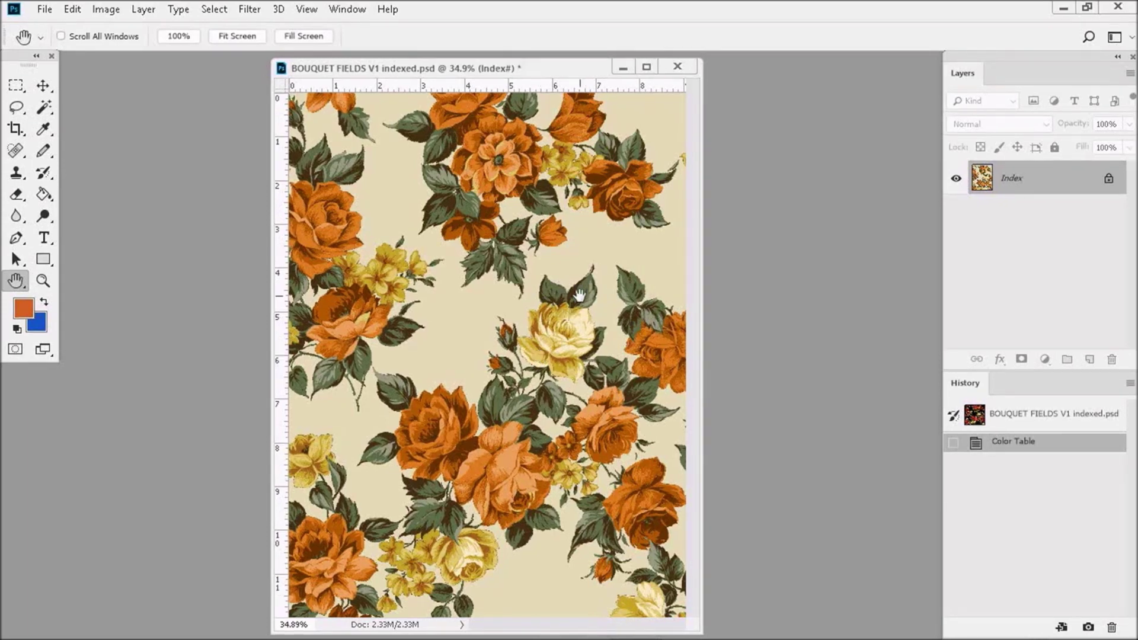
Undo the Color Table change, restoring red roses on a black background
click(72, 9)
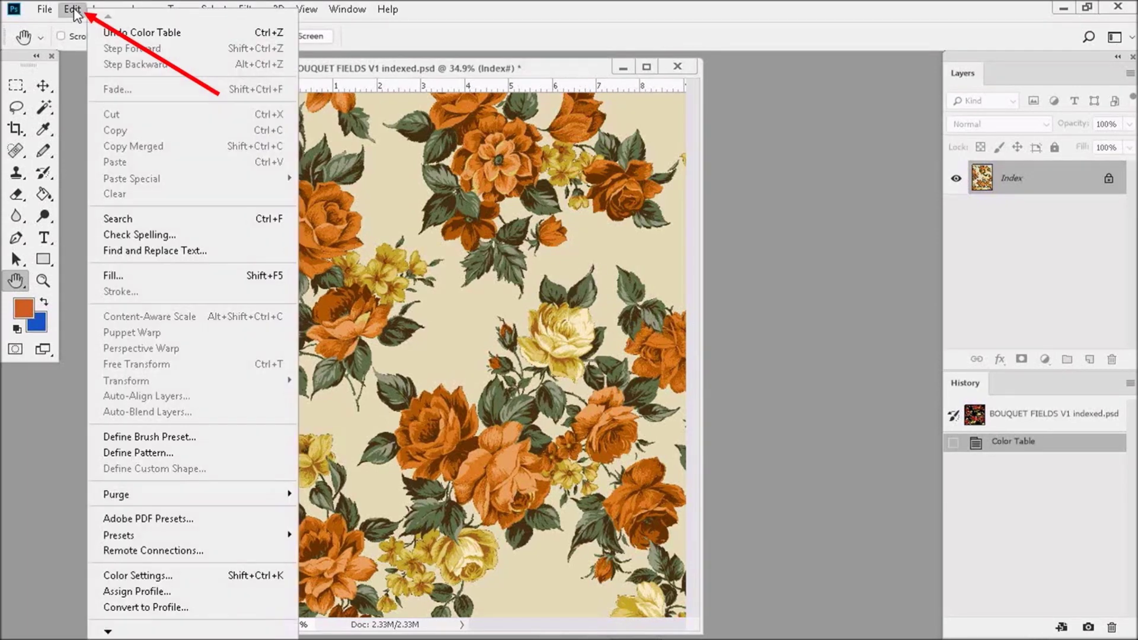
click(122, 33)
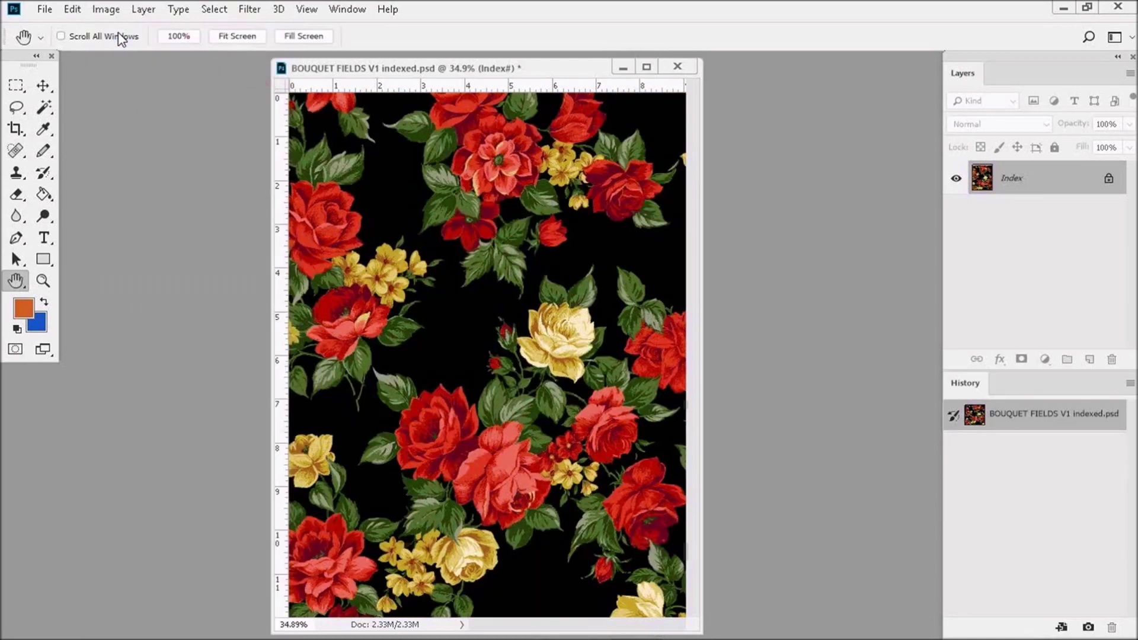